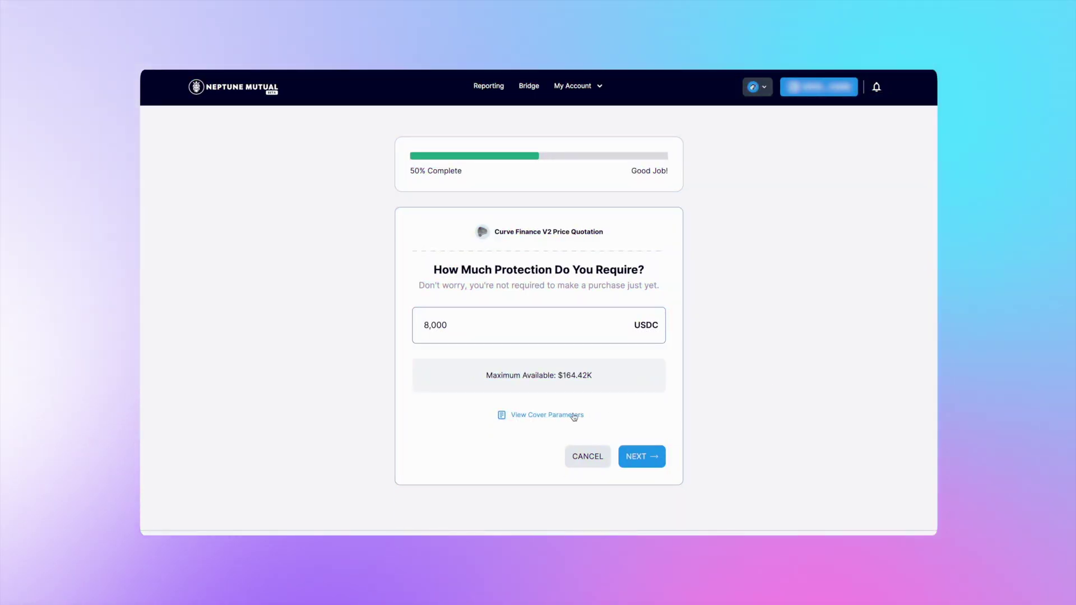
# Open and scroll through the Curve Finance v2 cover parameters
pyautogui.click(574, 415)
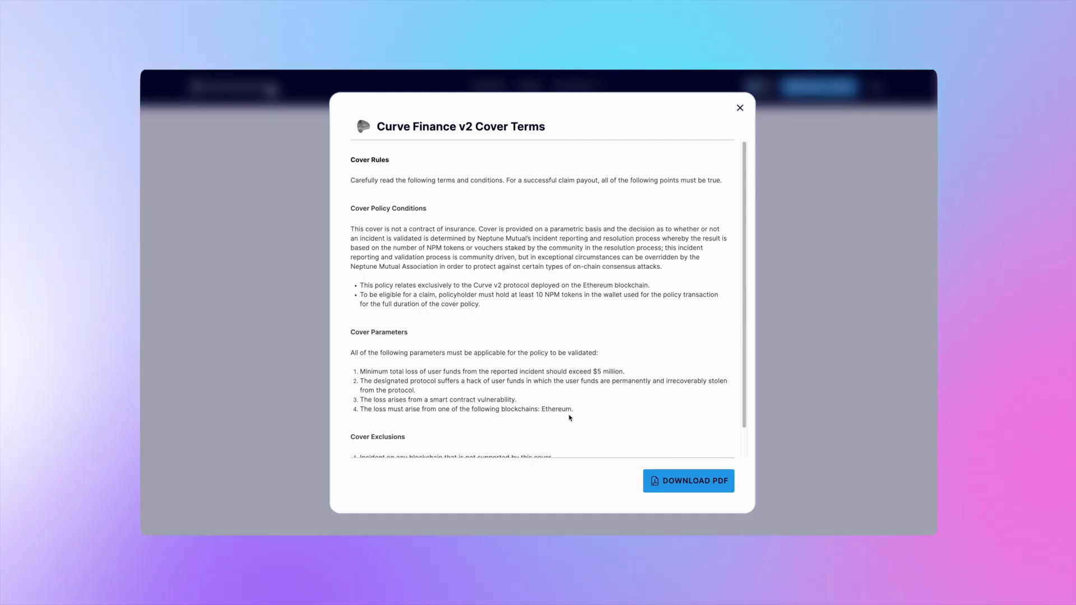
pyautogui.scroll(-1, 750, 234)
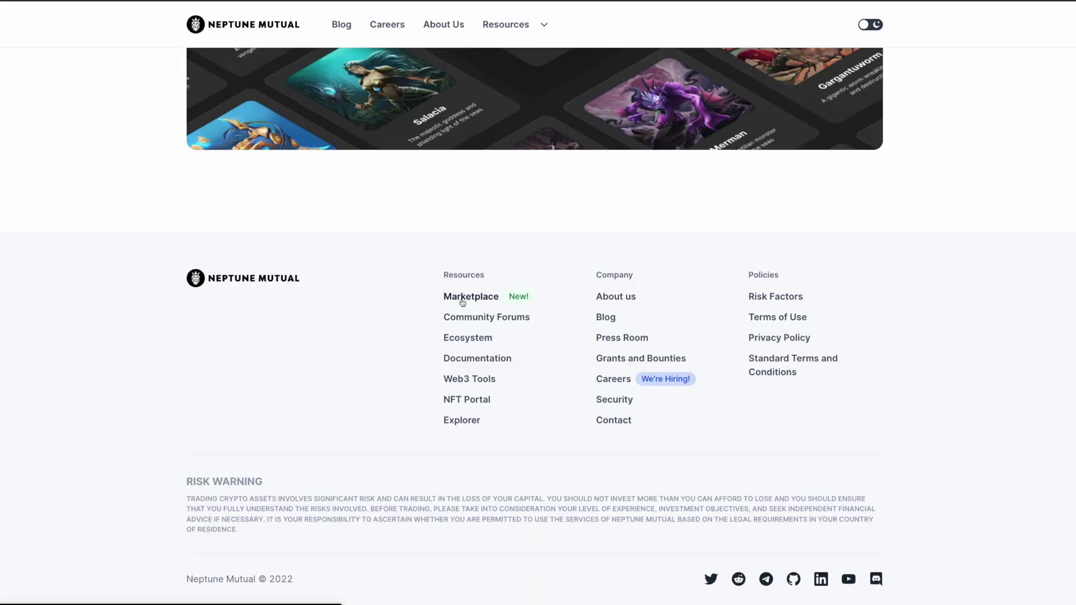
# Launch the Arbitrum marketplace app from the footer Marketplace link and switch the network to Arbitrum One
pyautogui.click(448, 296)
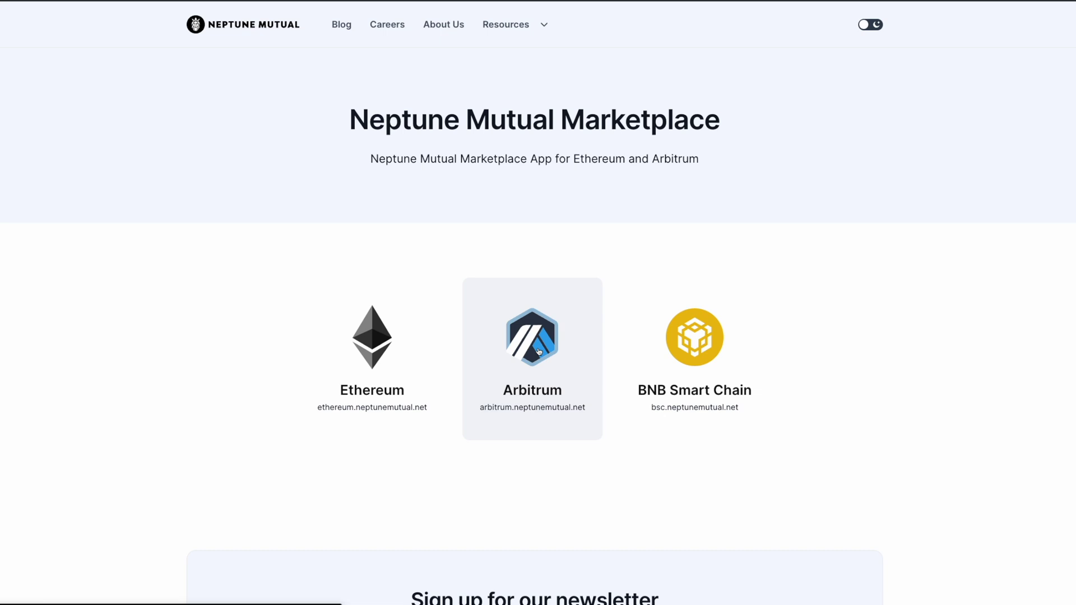
pyautogui.click(538, 351)
pyautogui.click(805, 76)
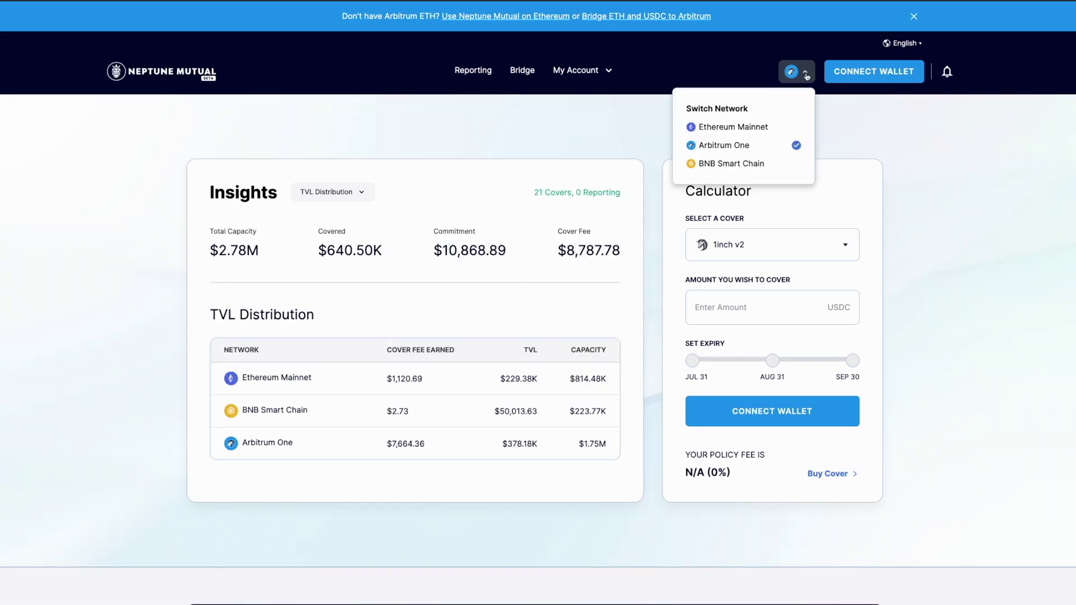
pyautogui.click(799, 143)
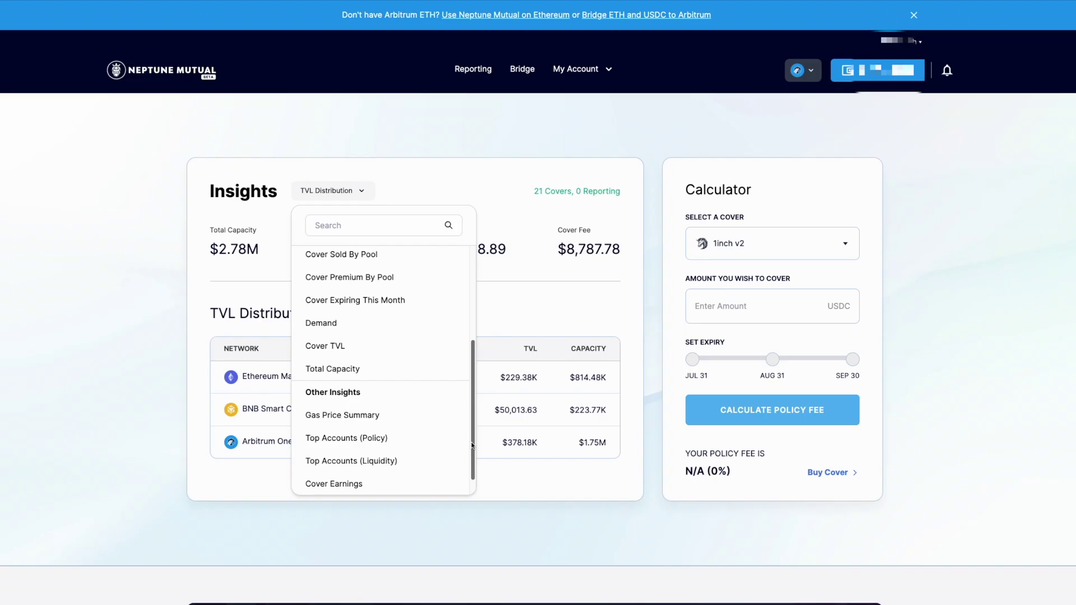
pyautogui.moveTo(472, 446); pyautogui.dragTo(467, 352)
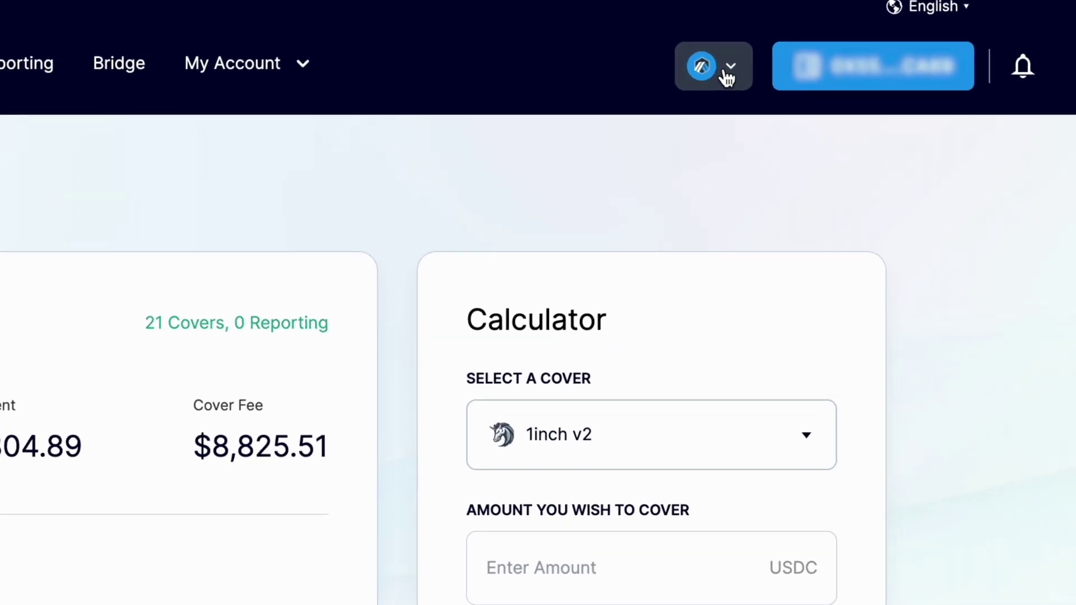
pyautogui.click(727, 78)
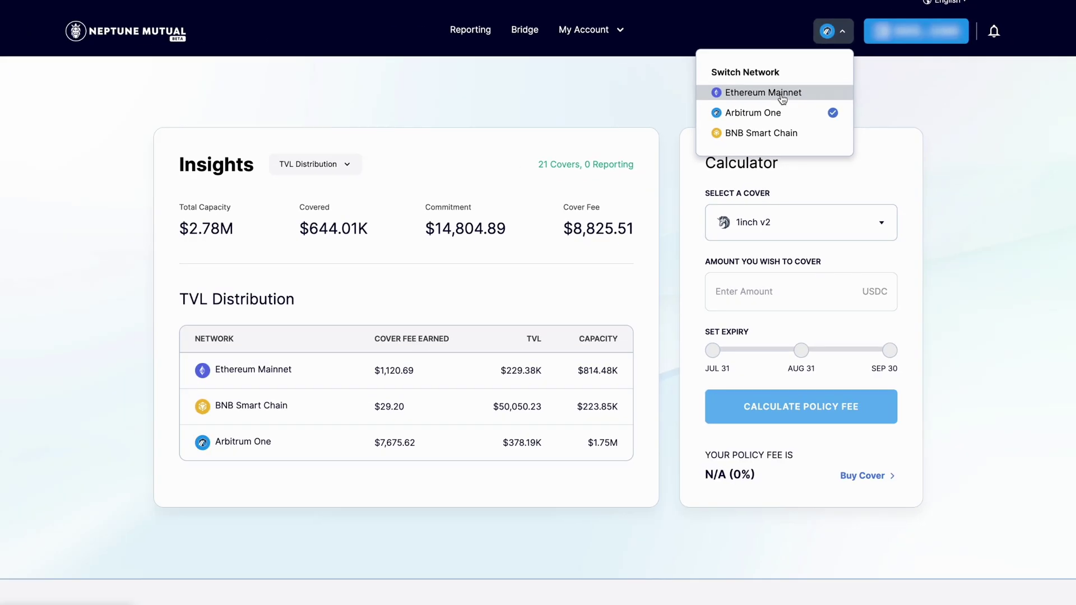
pyautogui.click(853, 66)
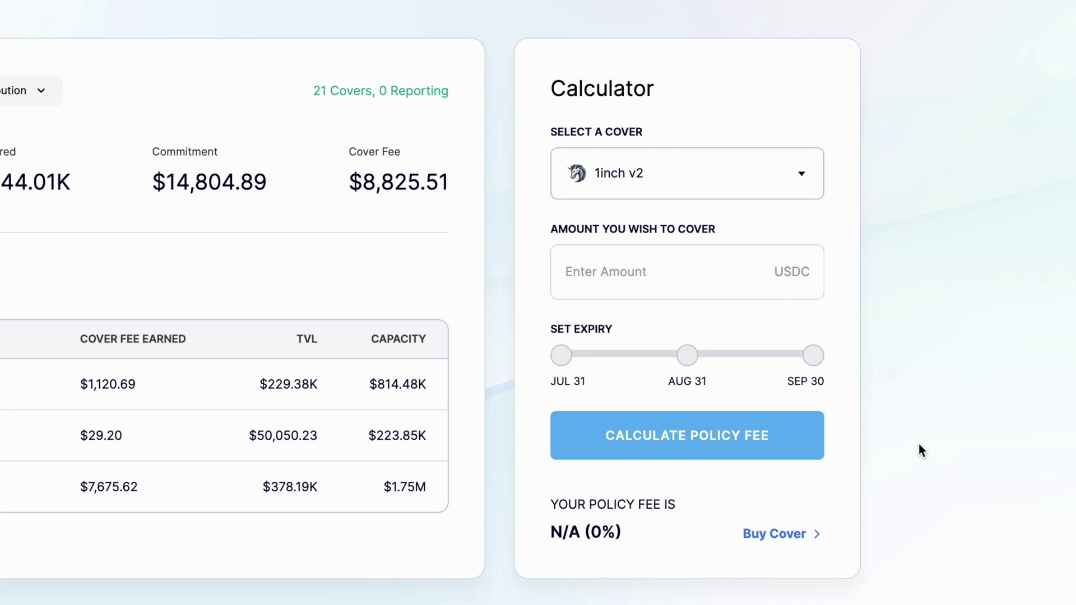
# In the calculator, select the GMX v1 cover and enter 8000 USDC
pyautogui.click(800, 181)
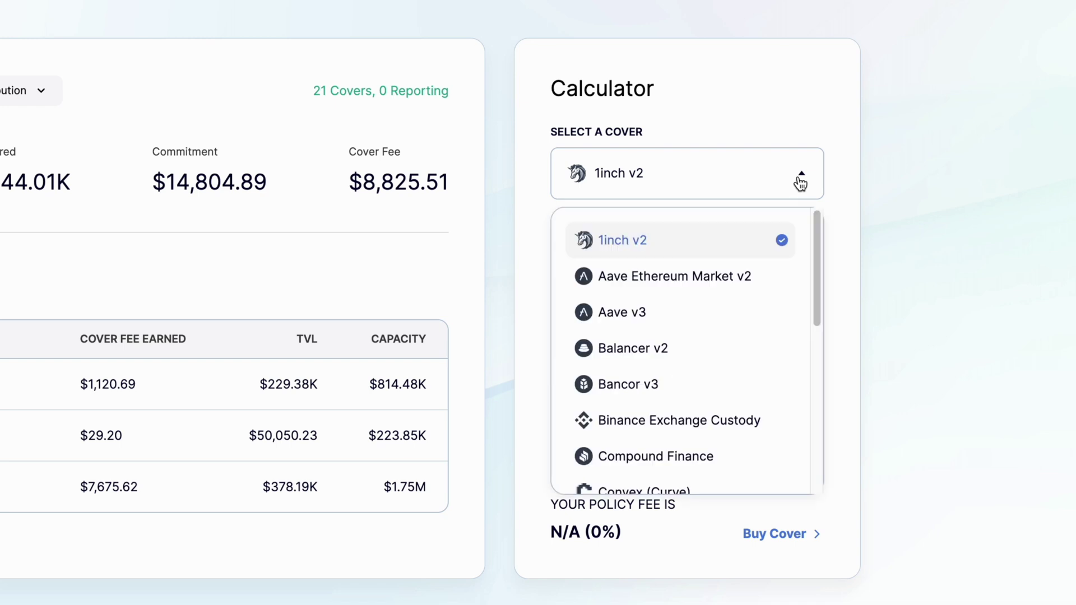
pyautogui.moveTo(818, 230); pyautogui.dragTo(812, 321)
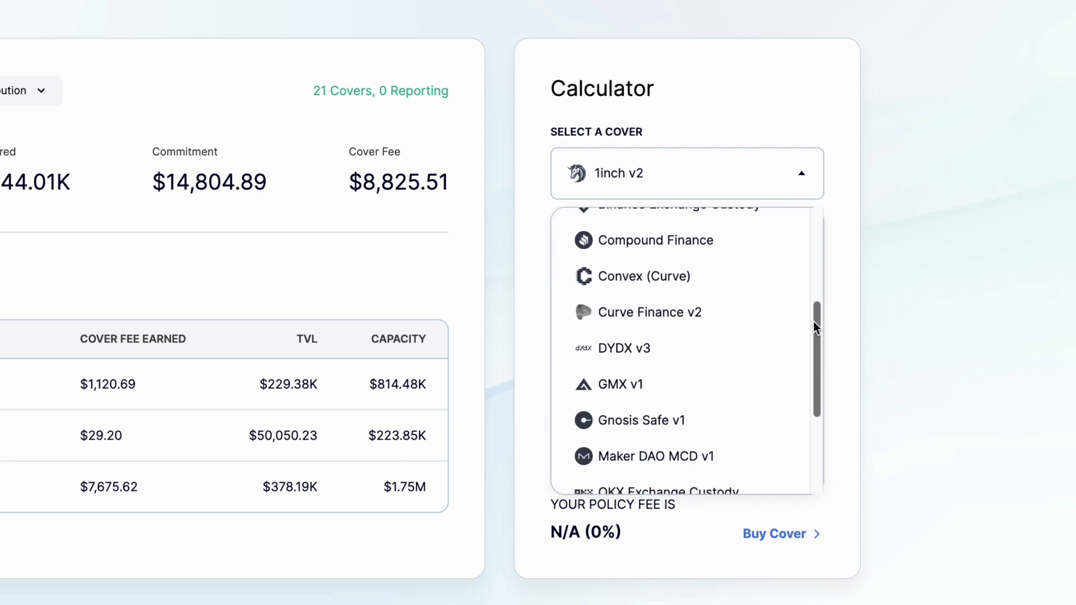
pyautogui.click(677, 391)
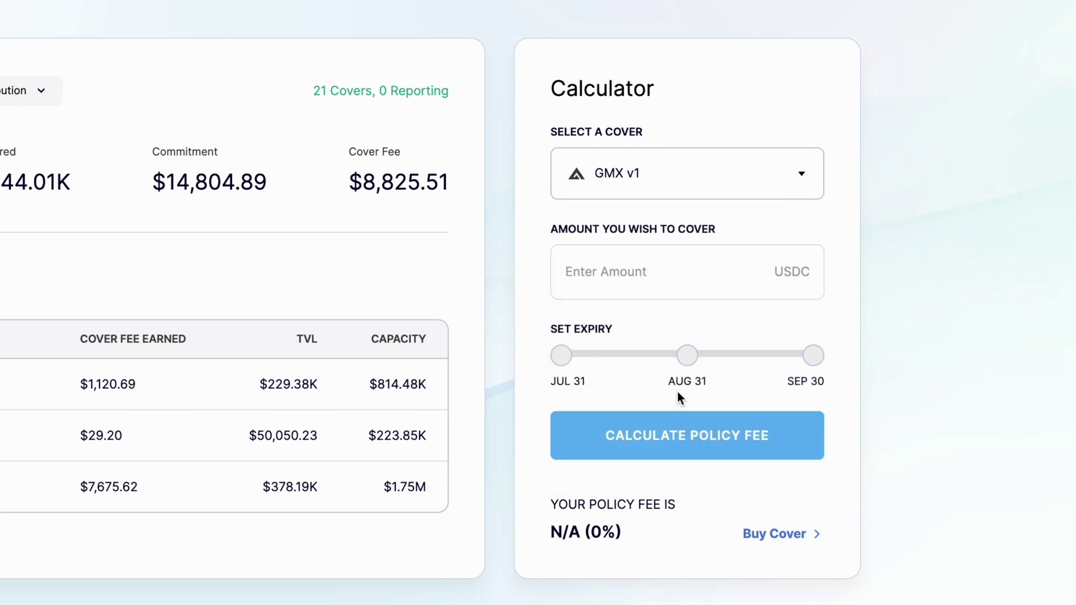
pyautogui.click(635, 277)
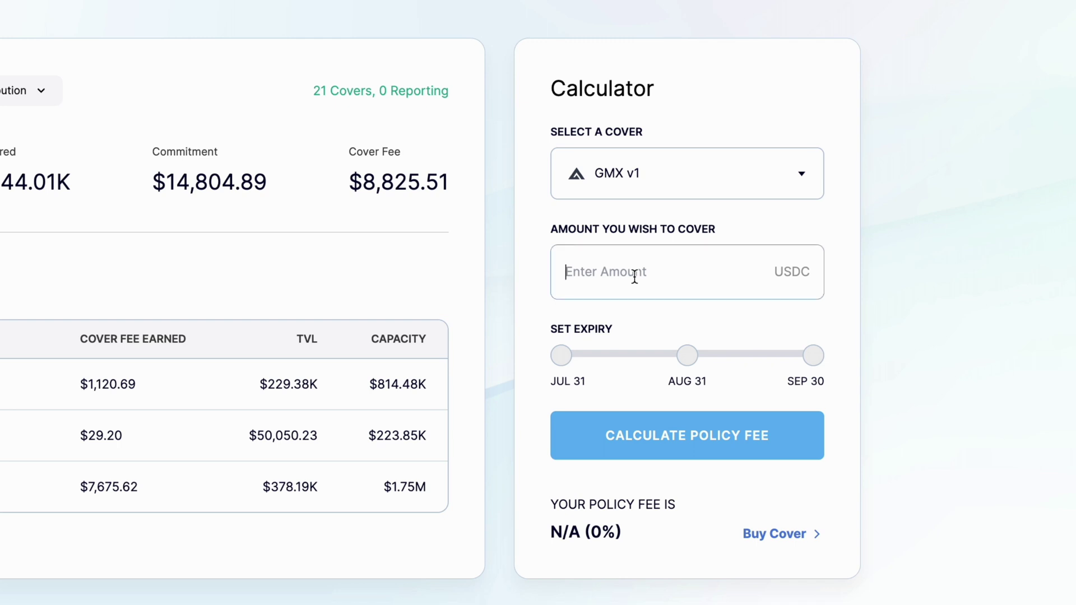
pyautogui.write('8000')
# Set expiry to Aug 31, calculate the 110.466 USDC policy fee, and start buying the cover
pyautogui.click(687, 359)
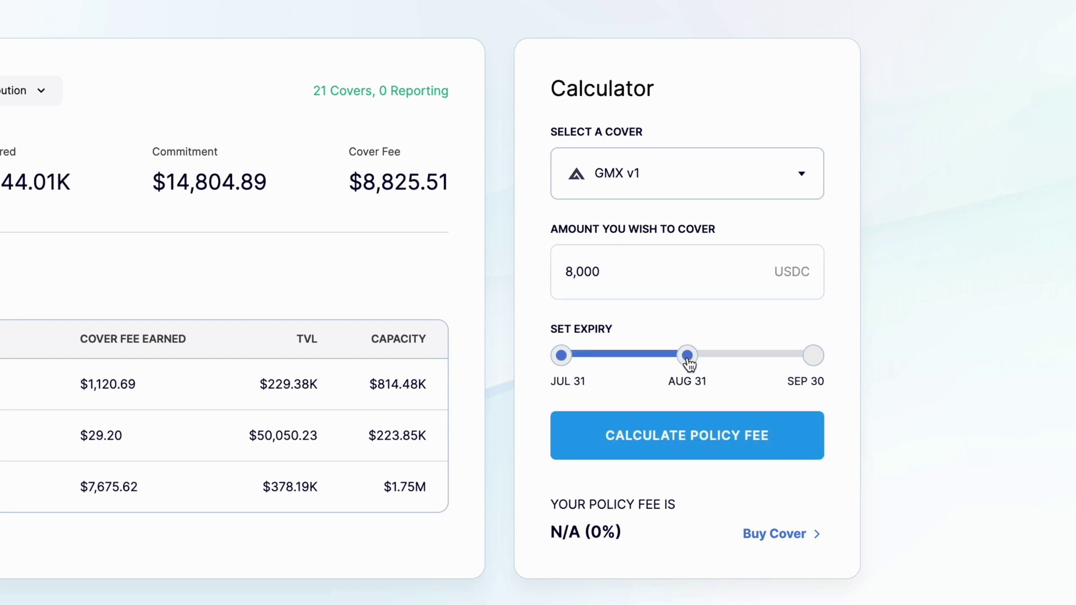
pyautogui.click(693, 440)
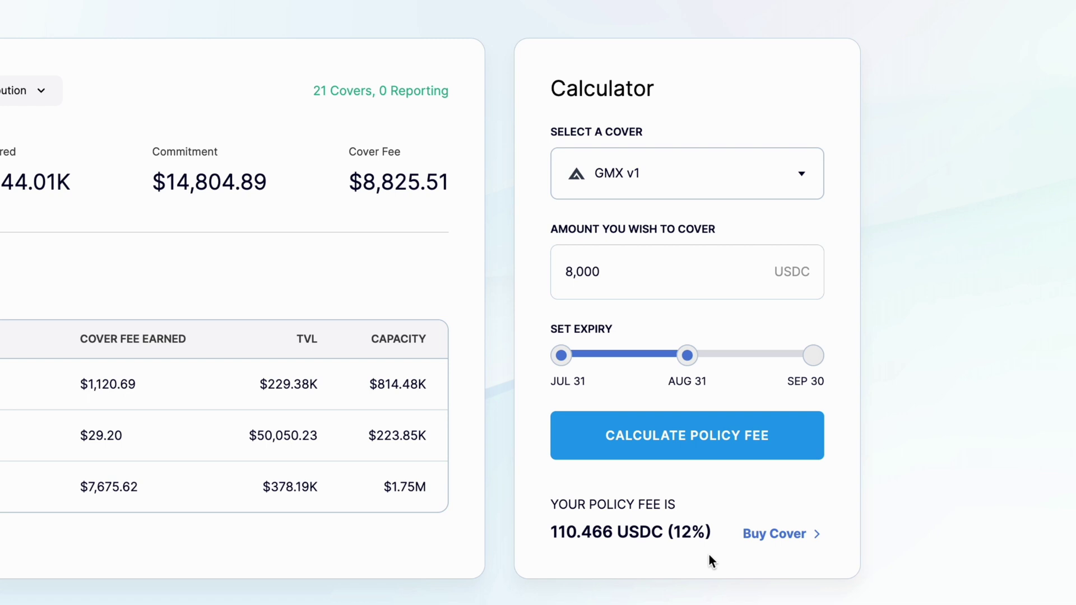
pyautogui.click(783, 537)
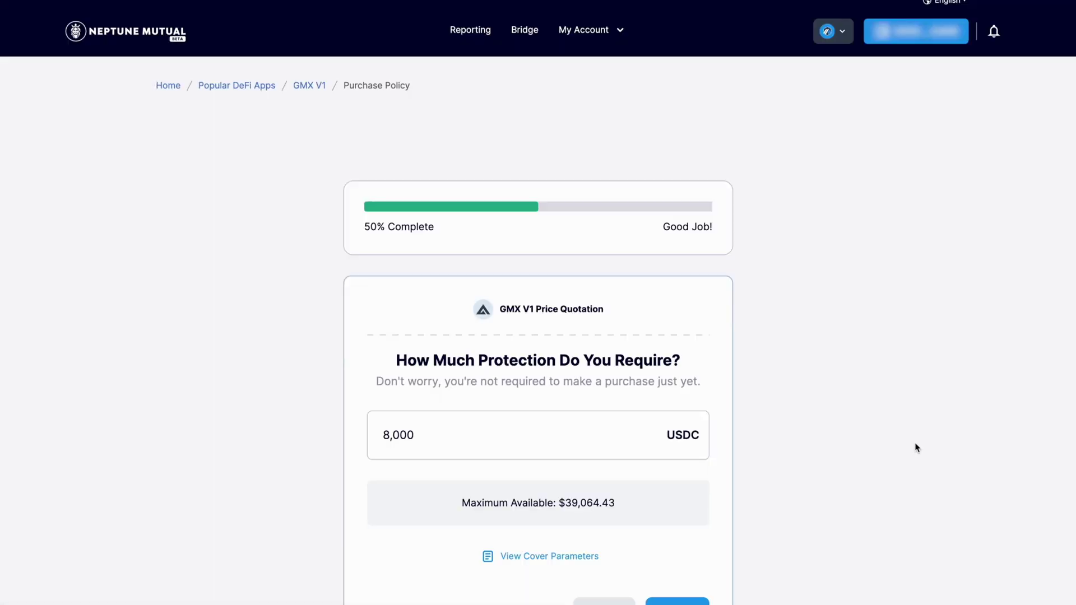
# Read the GMX v1 cover terms, then confirm the 8,000 USDC protection amount
pyautogui.scroll(-1, 900, 456)
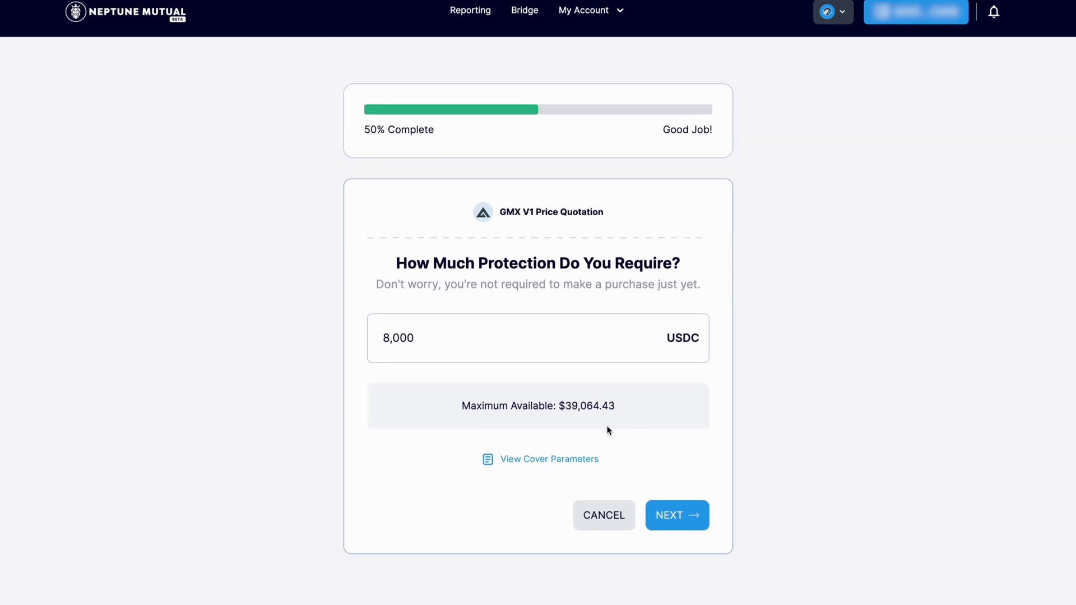
pyautogui.click(540, 467)
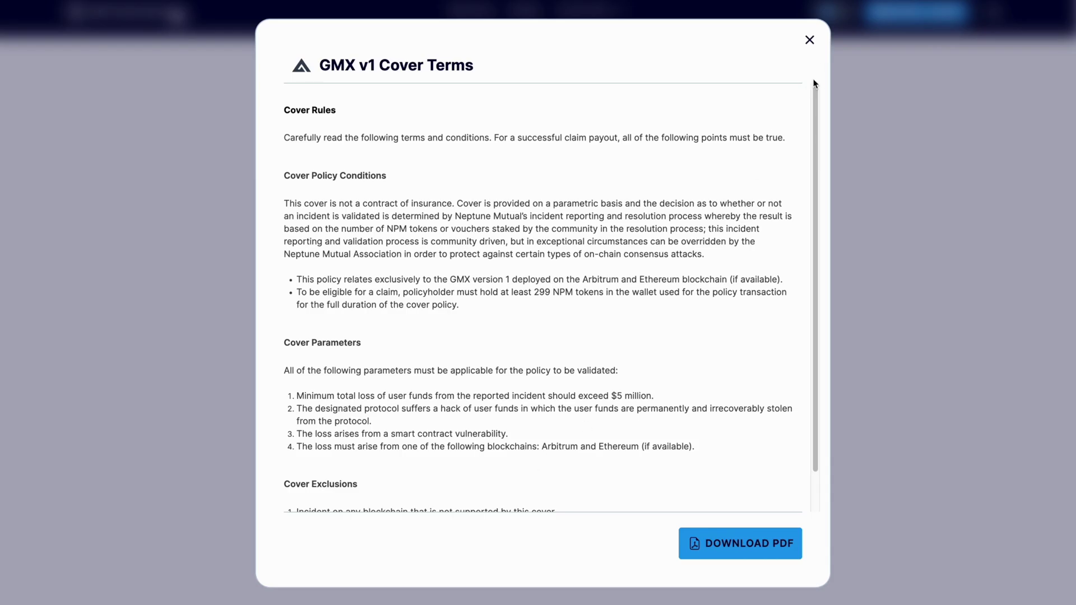
pyautogui.scroll(-1, 815, 72)
pyautogui.click(807, 41)
pyautogui.click(679, 514)
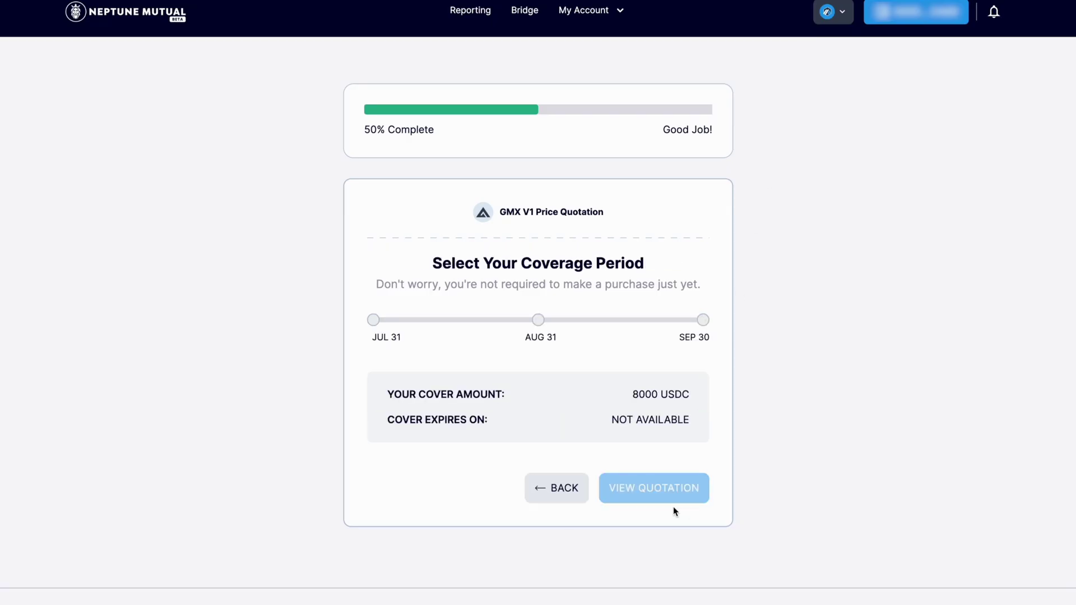
# Choose an Aug 31 expiry, view the quotation, accept the terms and purchase the GMX v1 policy
pyautogui.click(538, 319)
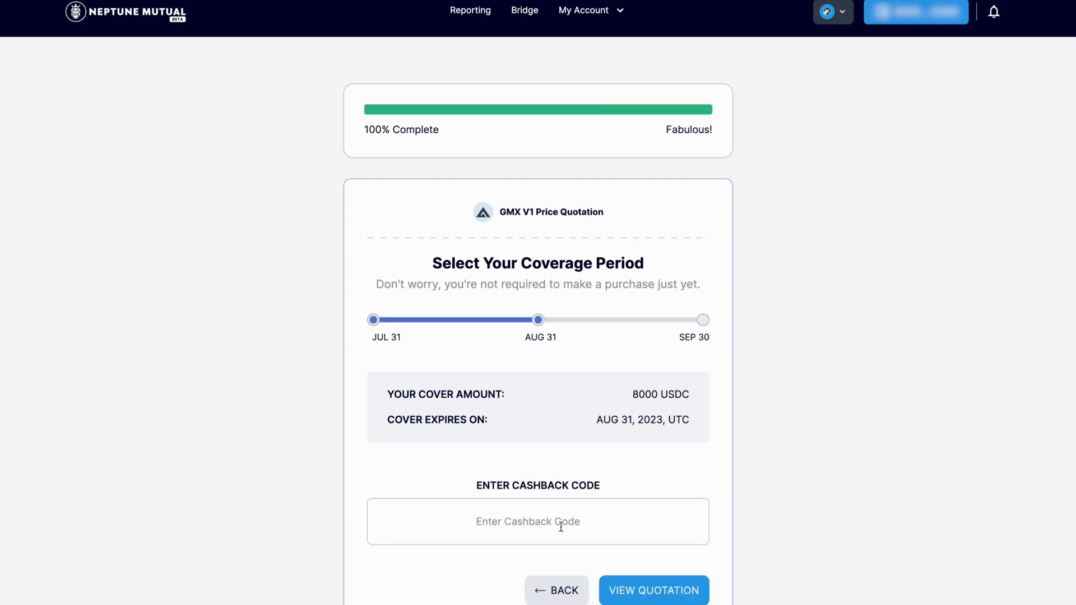
pyautogui.click(651, 590)
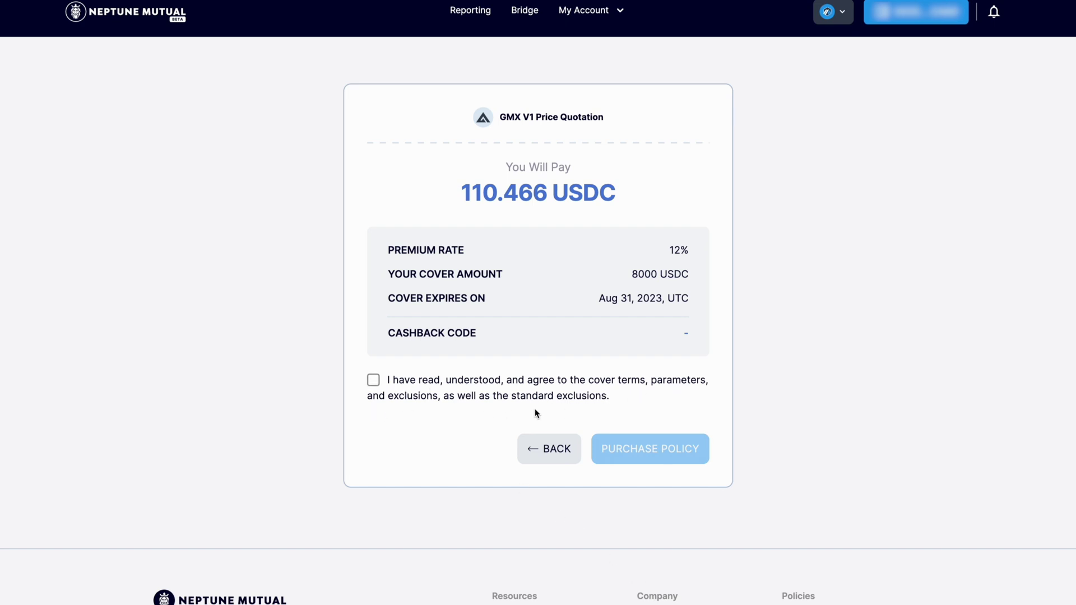
pyautogui.click(373, 381)
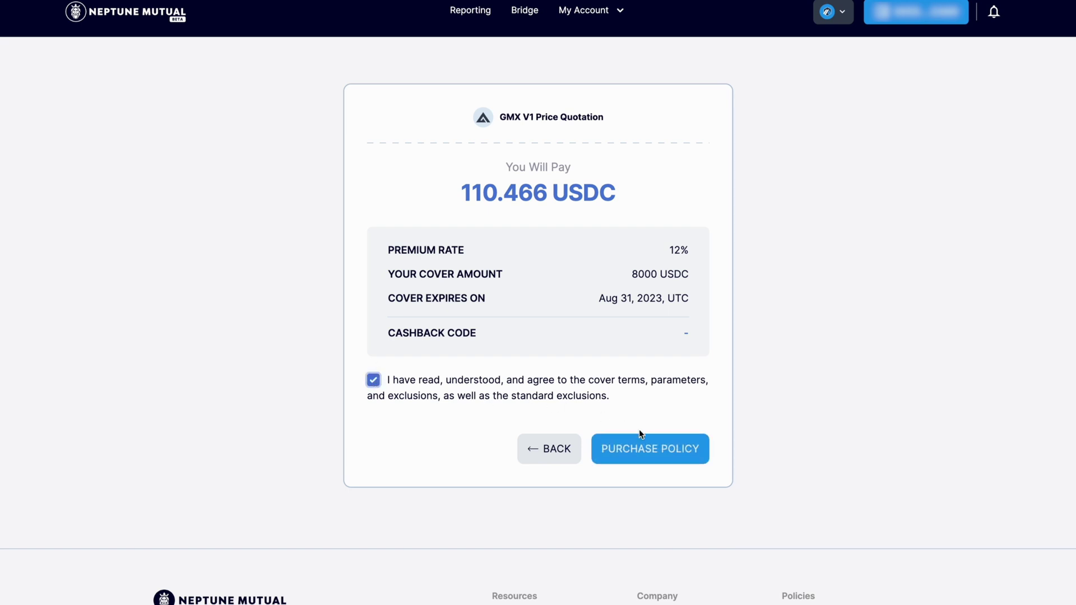
pyautogui.click(652, 456)
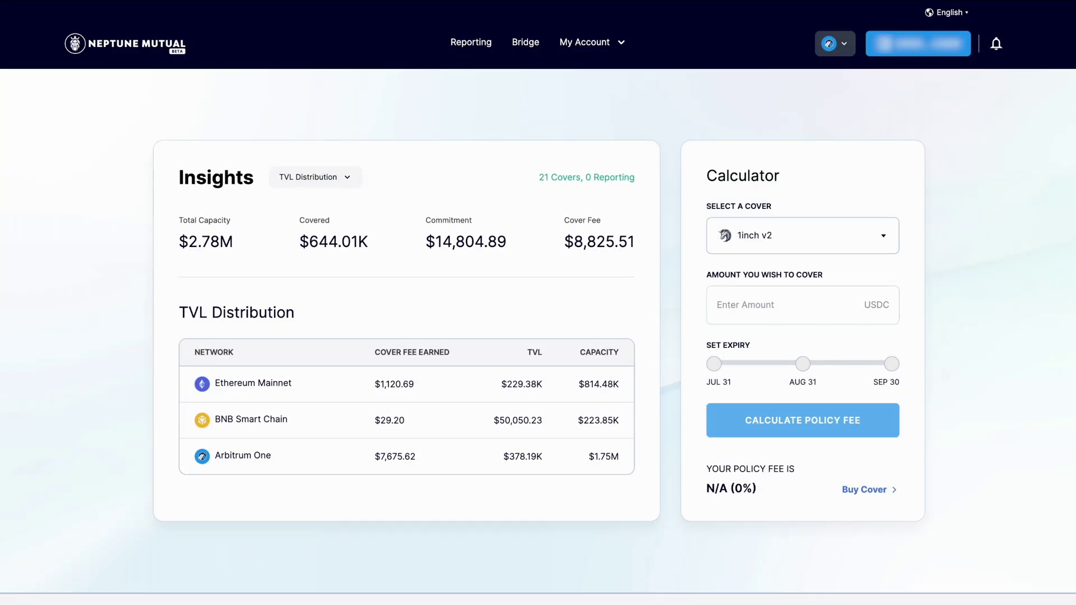
# Browse the Cover Products list, trying the search, Sort by and pool type options
pyautogui.scroll(-10, 537, 303)
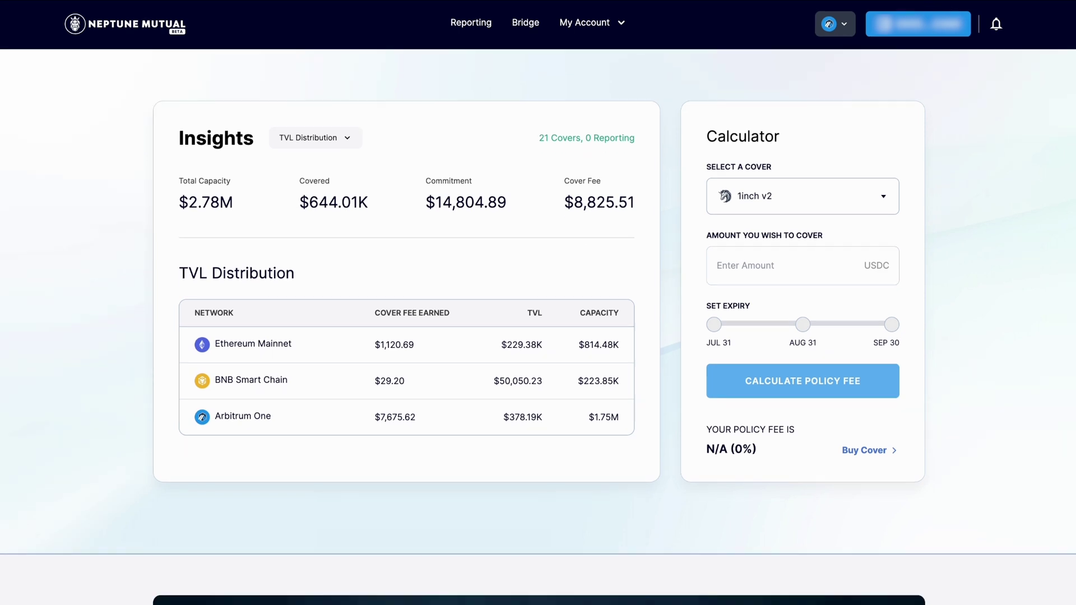
pyautogui.scroll(-3, 538, 302)
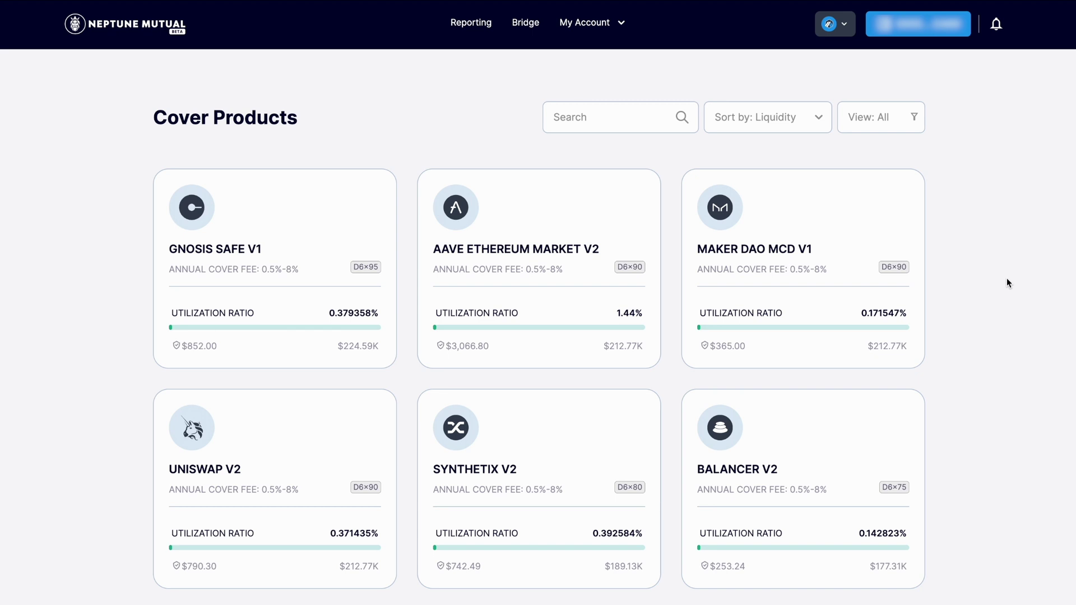
pyautogui.click(627, 118)
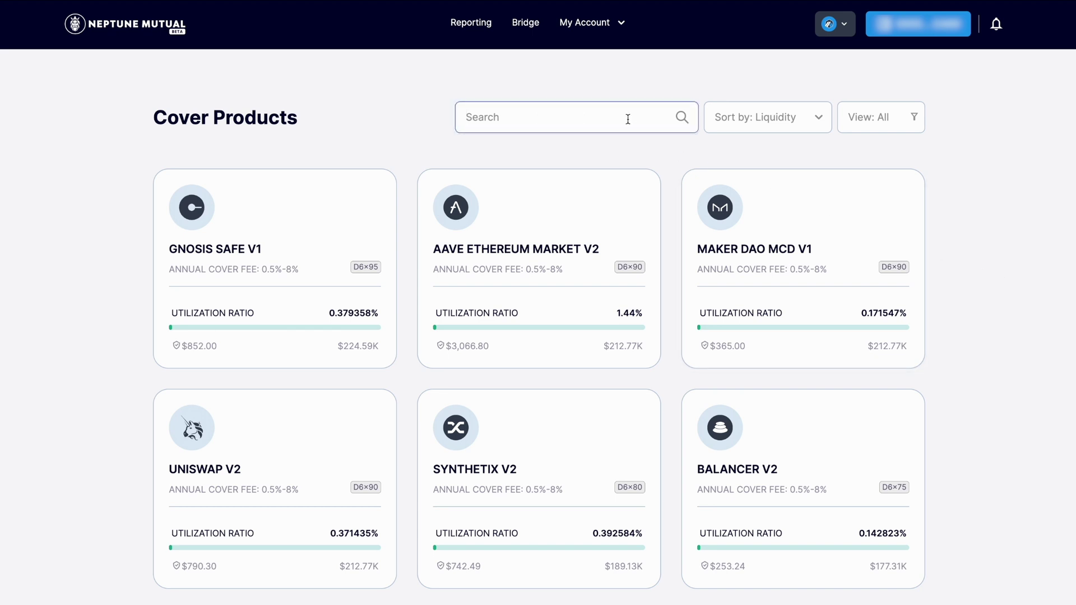
pyautogui.click(781, 120)
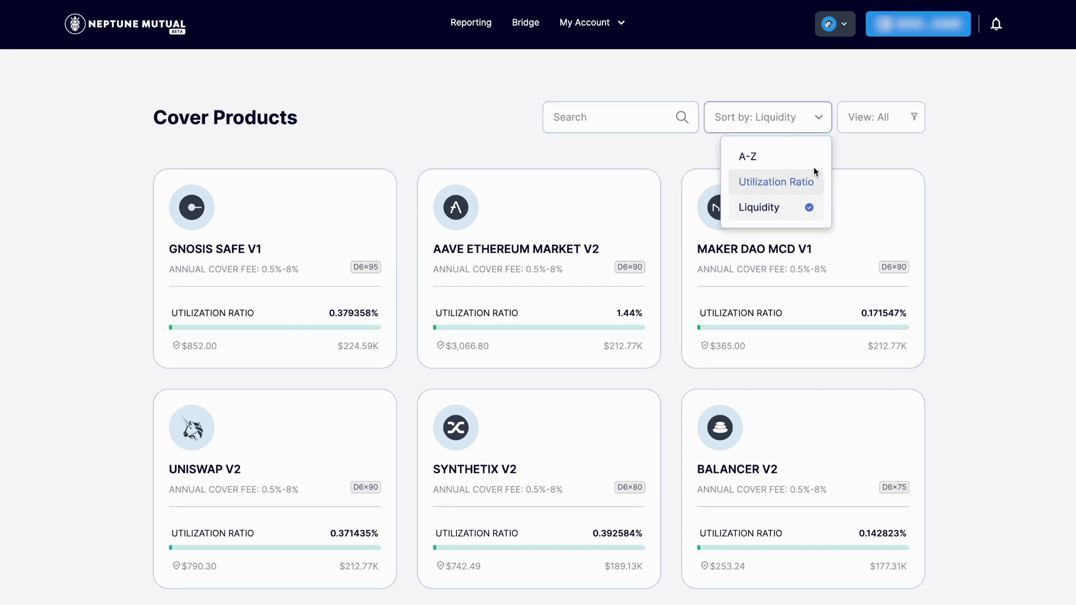
pyautogui.click(884, 118)
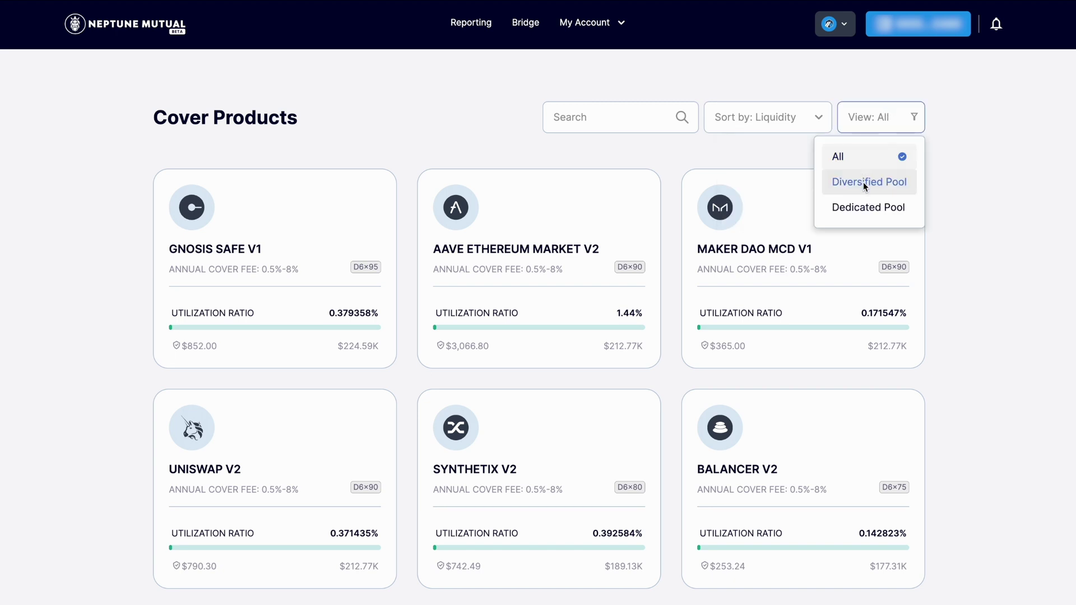
pyautogui.click(974, 159)
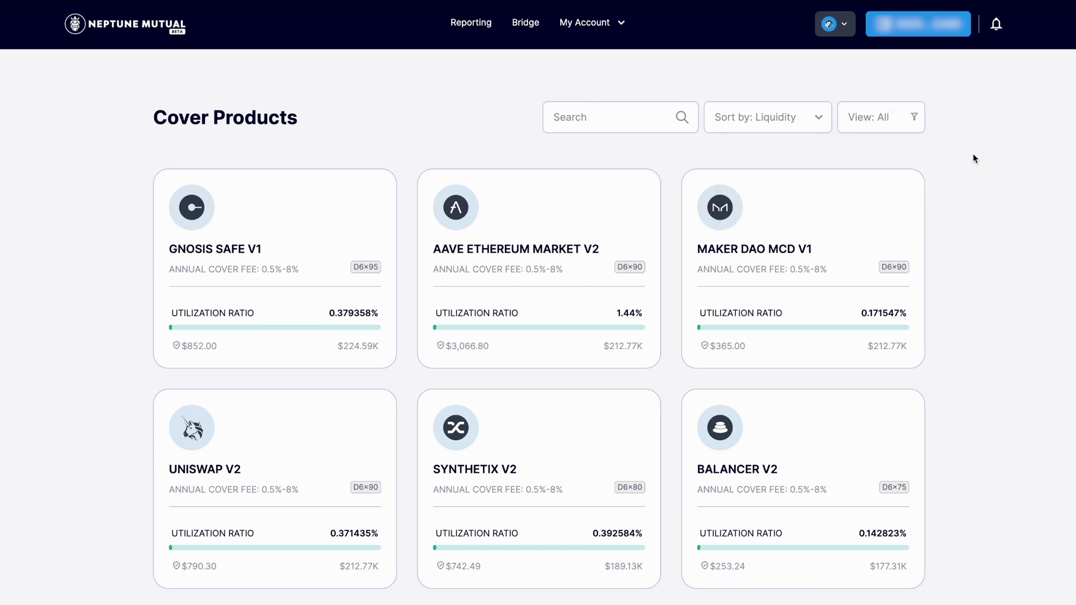
pyautogui.scroll(-5, 527, 351)
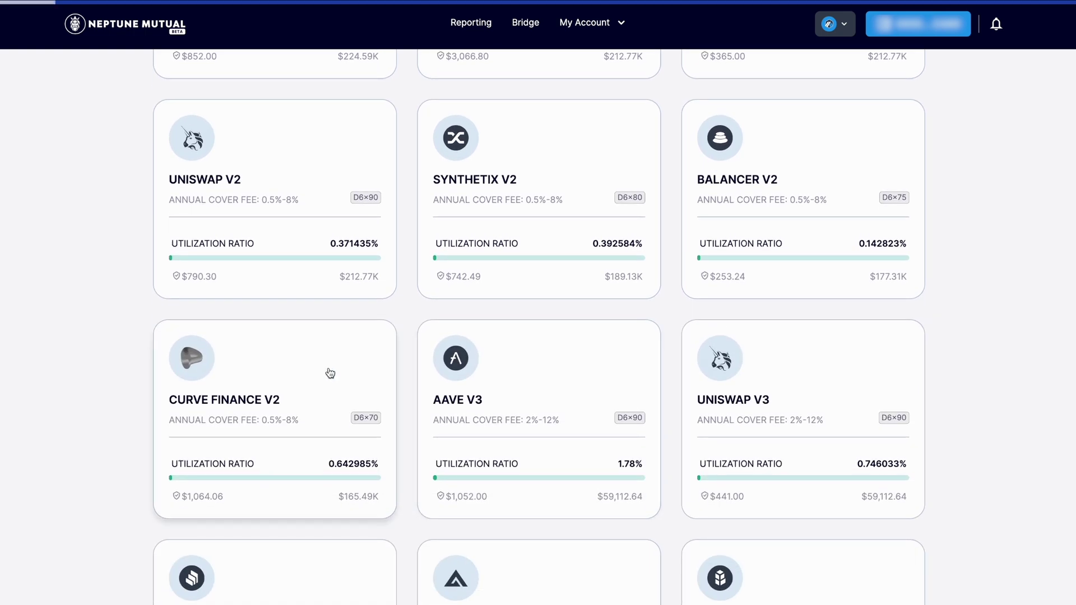
# Open the Curve Finance V2 cover and start a policy purchase
pyautogui.click(330, 372)
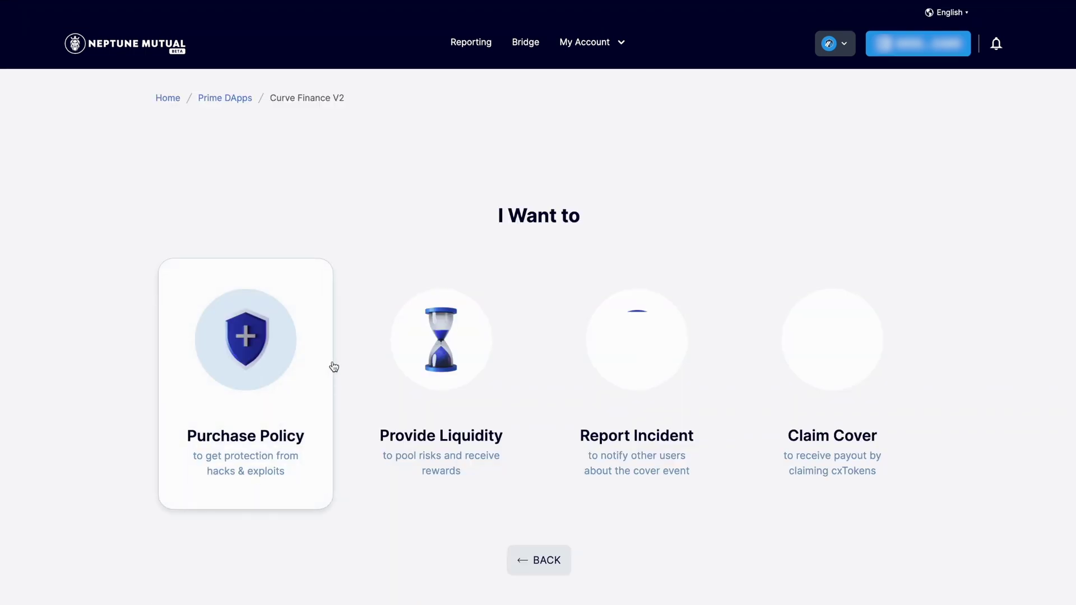
pyautogui.click(249, 363)
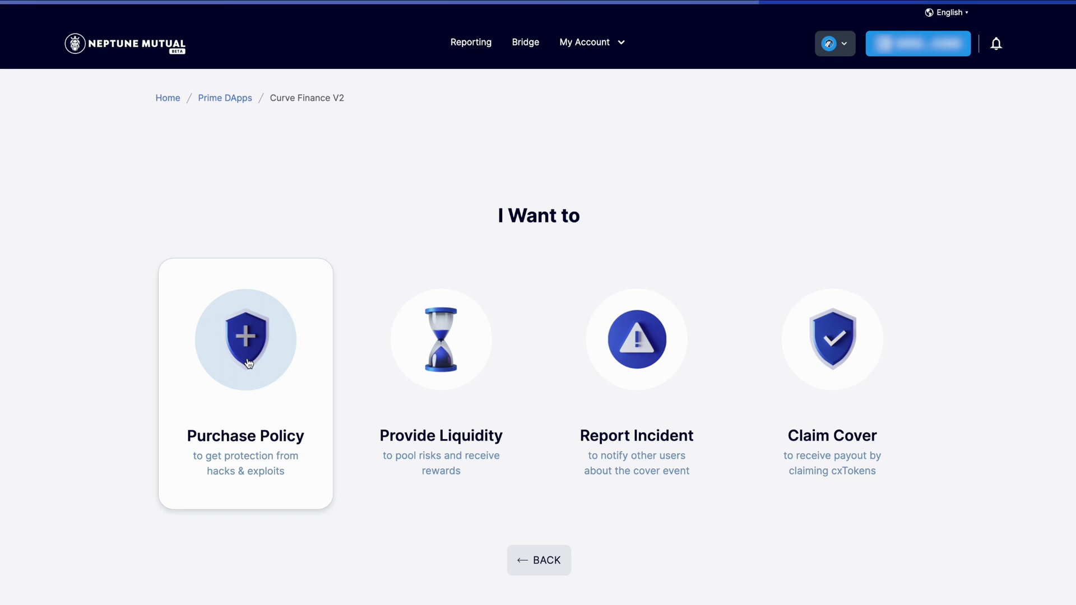
pyautogui.click(592, 358)
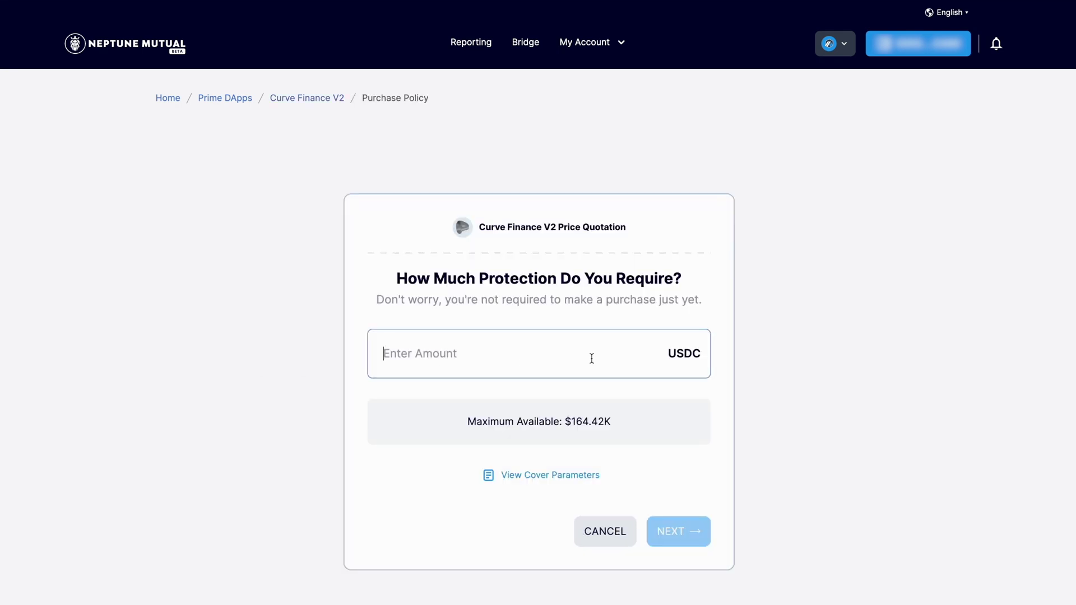
# Enter 8,000 USDC for Curve Finance V2, review its cover terms, and continue
pyautogui.write('8')
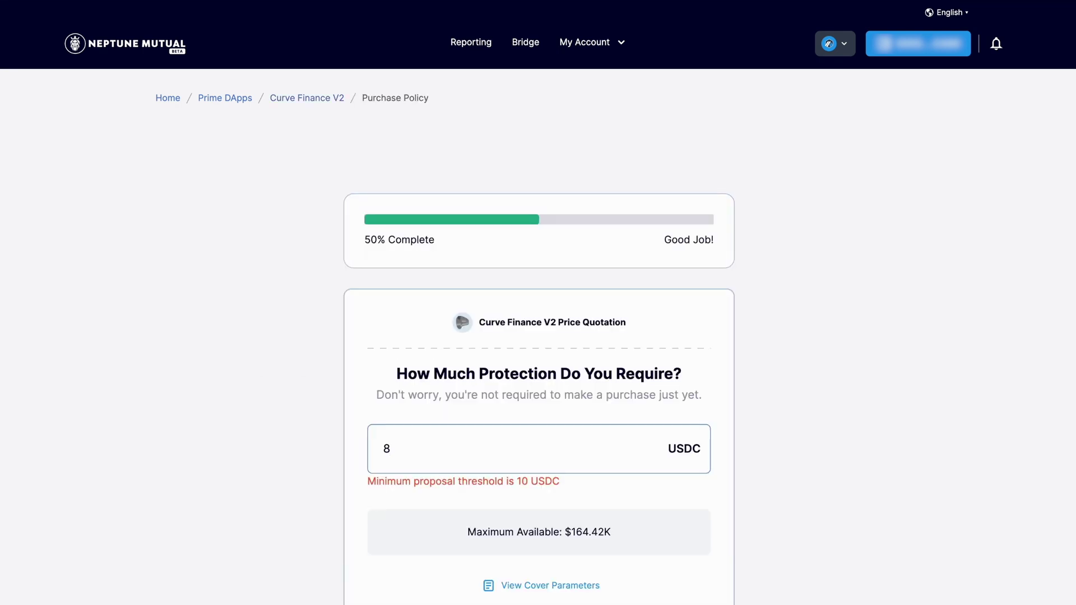
pyautogui.write(',000')
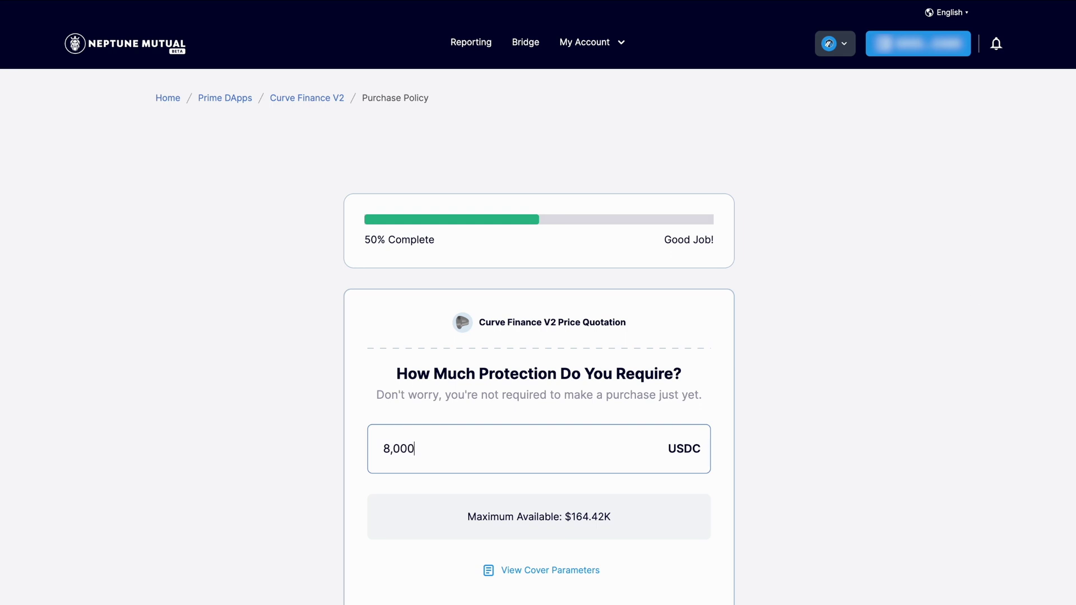
pyautogui.scroll(-2, 905, 404)
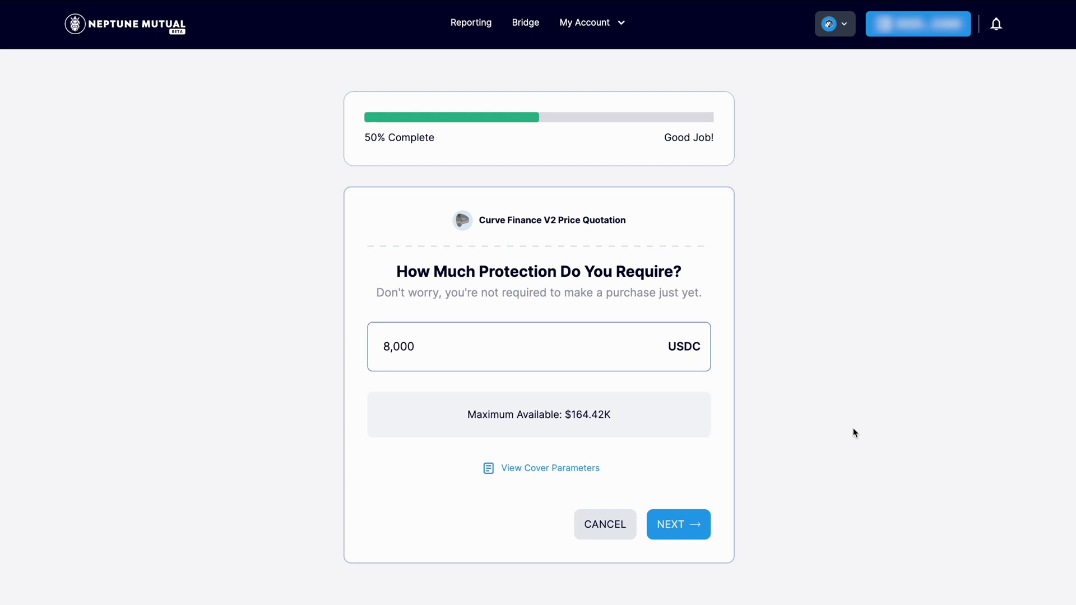
pyautogui.click(583, 468)
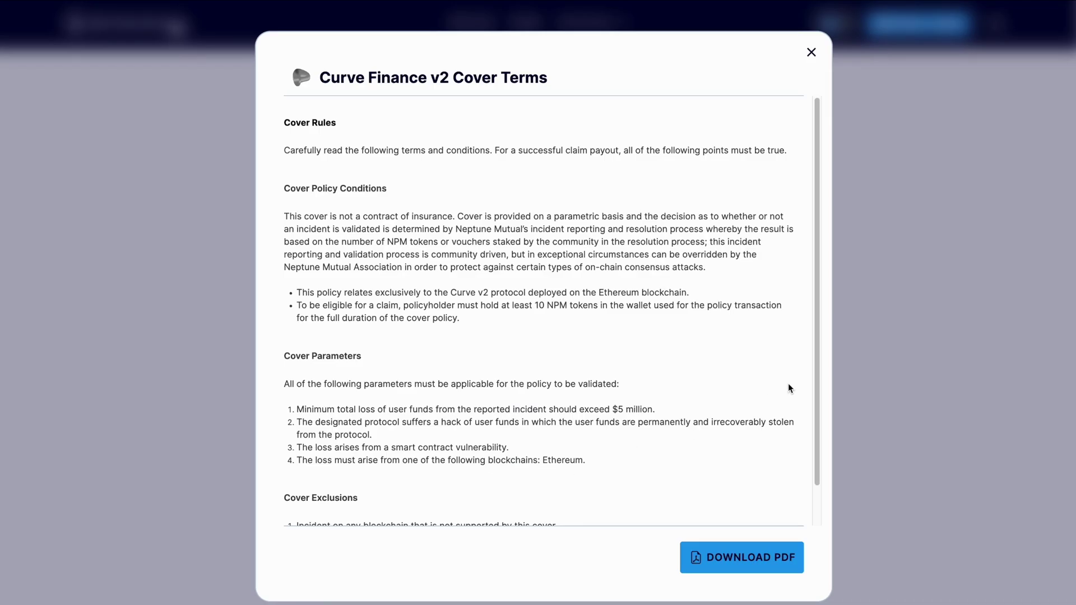
pyautogui.scroll(-1, 821, 341)
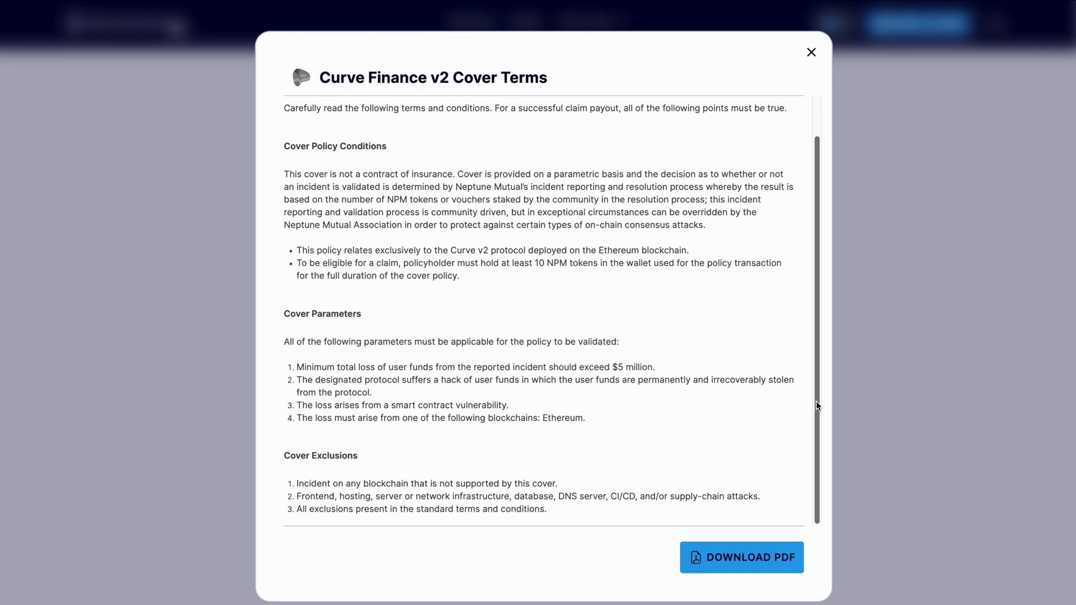
pyautogui.click(811, 53)
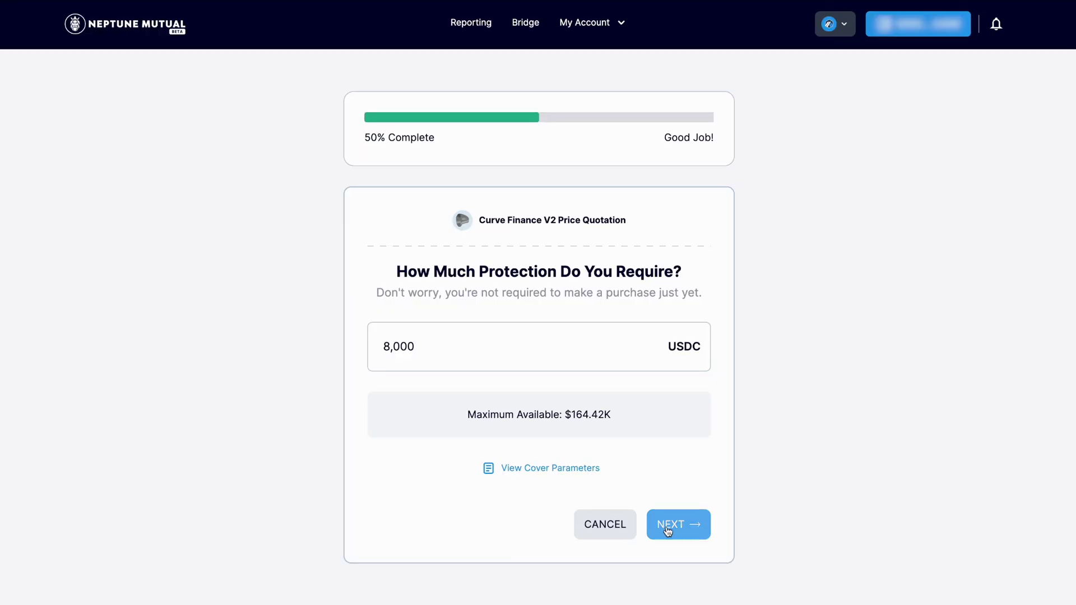
pyautogui.click(670, 530)
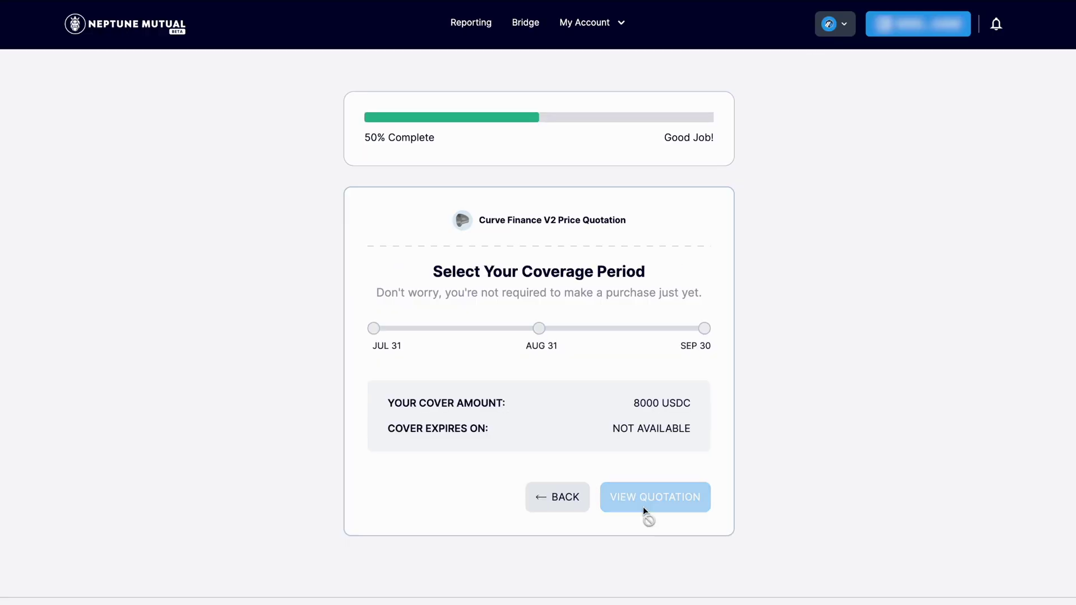
# Set Aug 31 expiry, get the 68.765 USDC quote, accept the terms and proceed to USDC approval
pyautogui.click(539, 329)
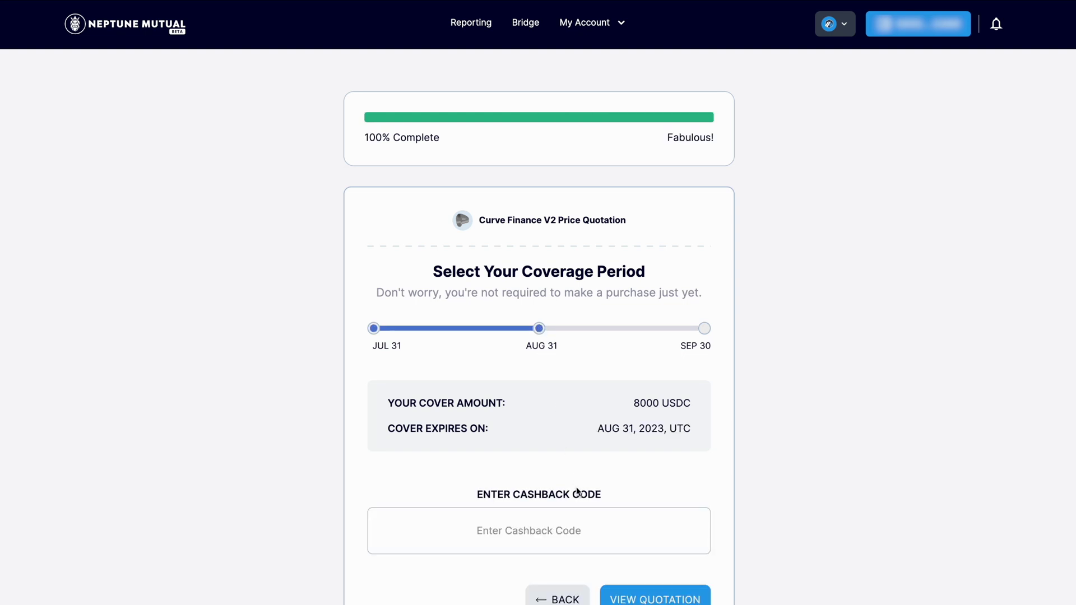
pyautogui.click(672, 597)
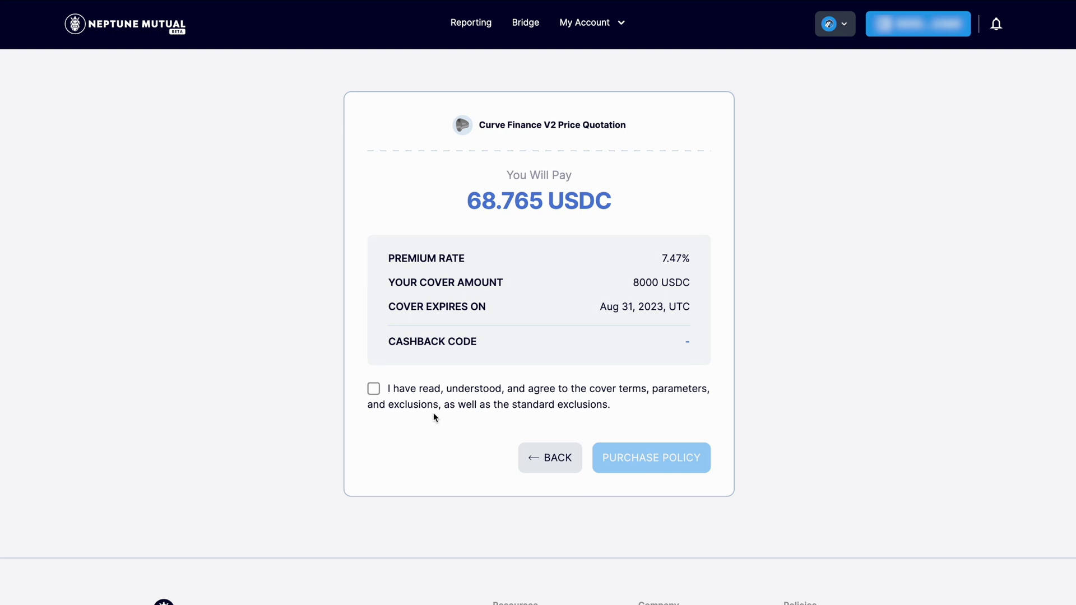
pyautogui.click(374, 389)
pyautogui.click(657, 468)
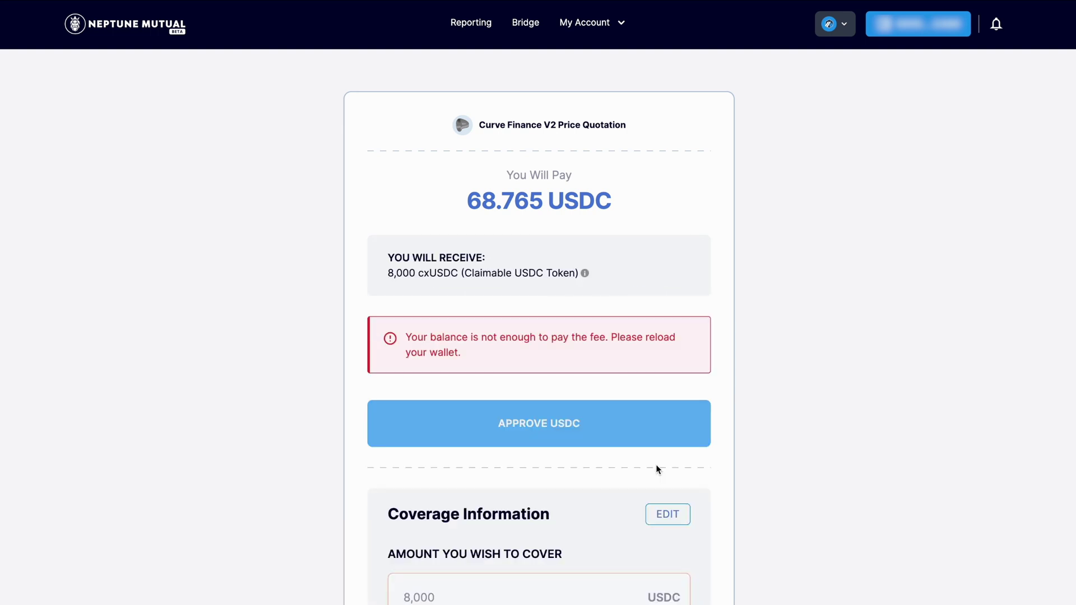
pyautogui.scroll(-3, 805, 450)
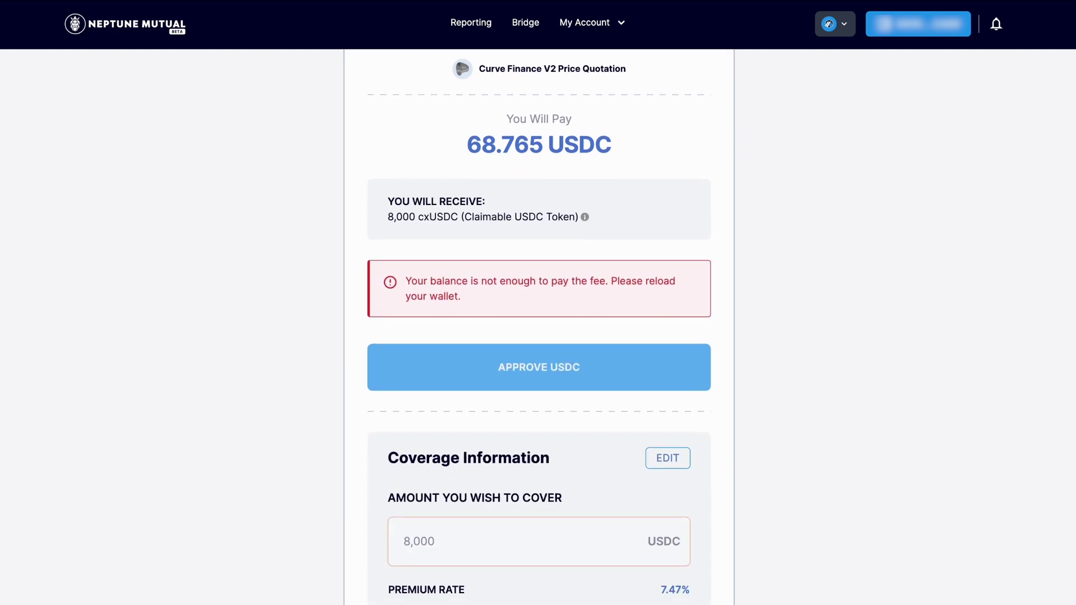